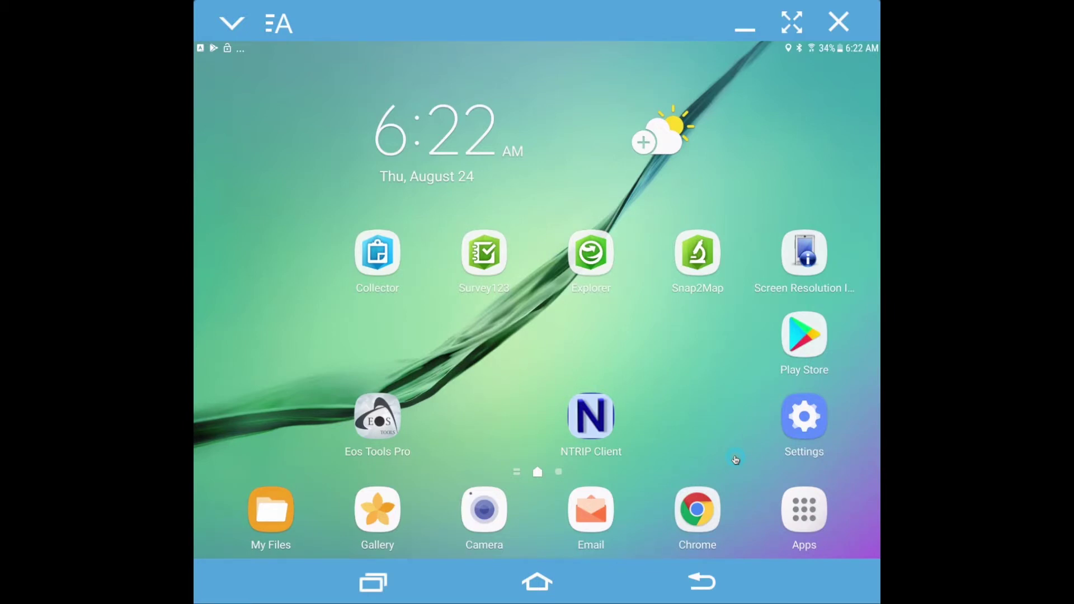
Open the tablet's Settings app to the Connections page with Wi-Fi, Bluetooth and Location on.
click(805, 416)
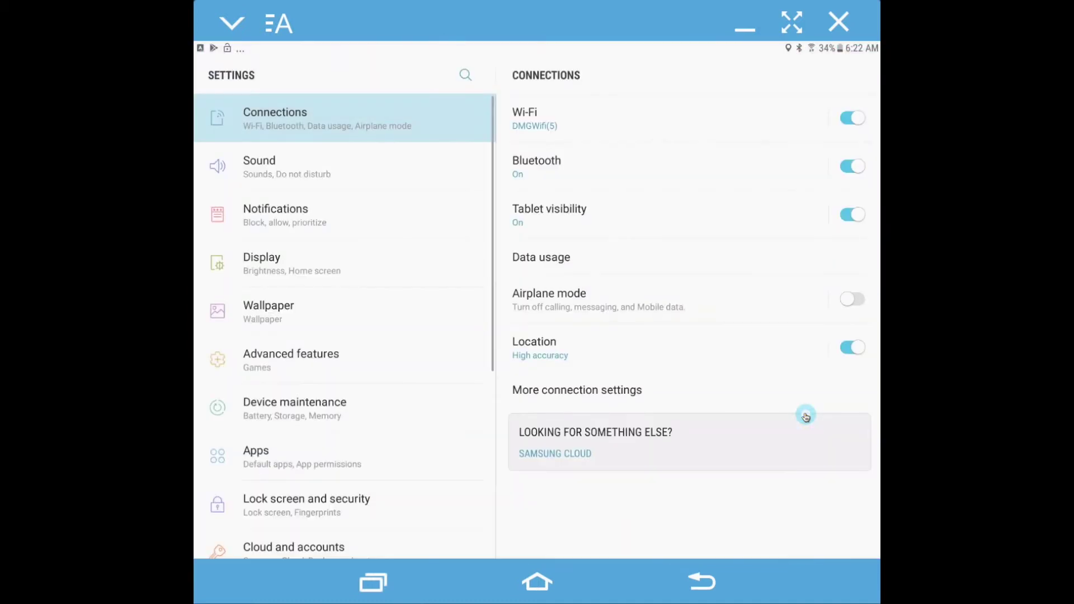
scroll(454, 242, down, 5)
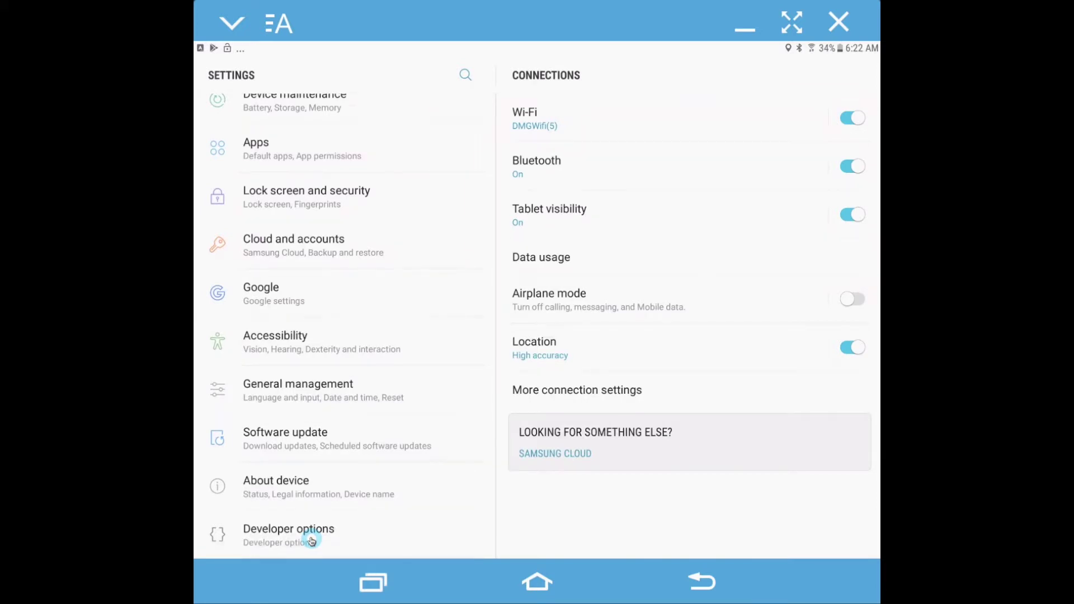
scroll(312, 540, up, 8)
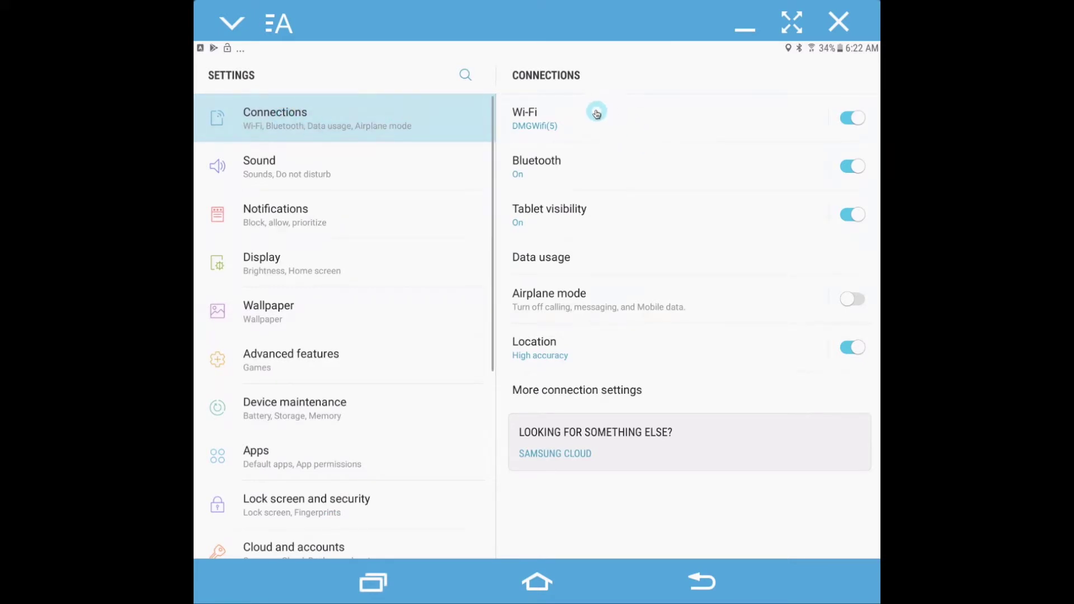
Confirm Arrow Gold GNSS 19080416 is paired over Bluetooth, then go to the home screen.
click(580, 175)
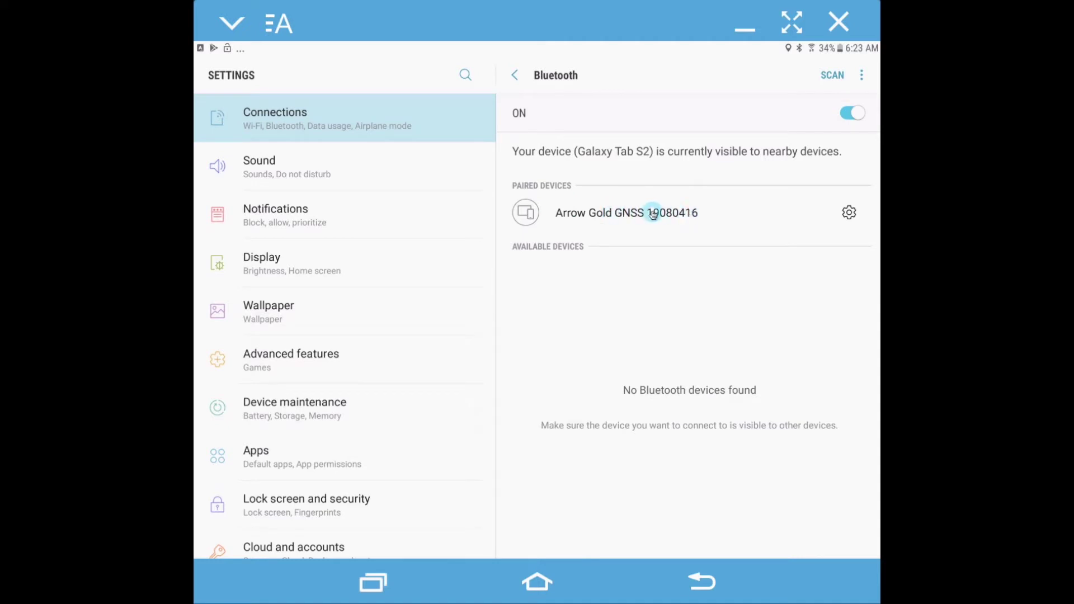
click(538, 587)
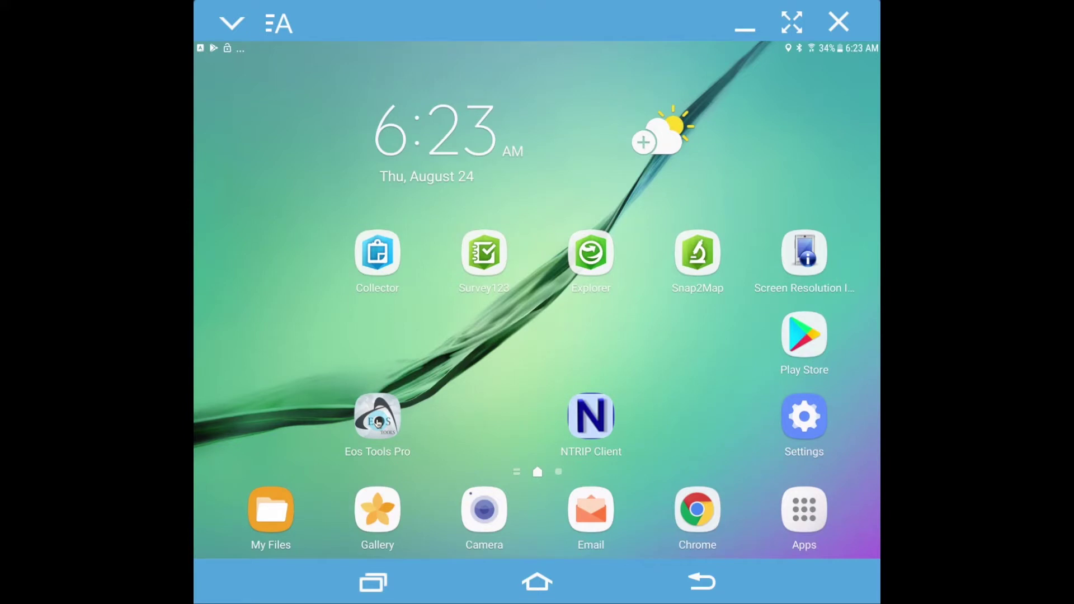
Launch Eos Tools Pro, enable Mock Location, and bring up the Select GPS Device list.
click(614, 450)
click(393, 417)
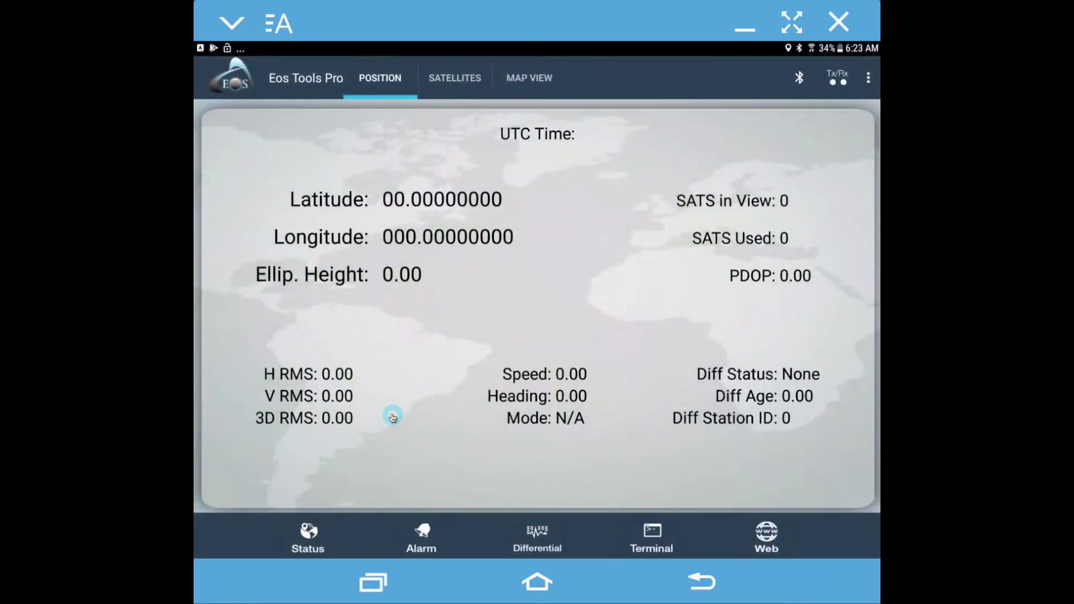
click(866, 74)
click(868, 79)
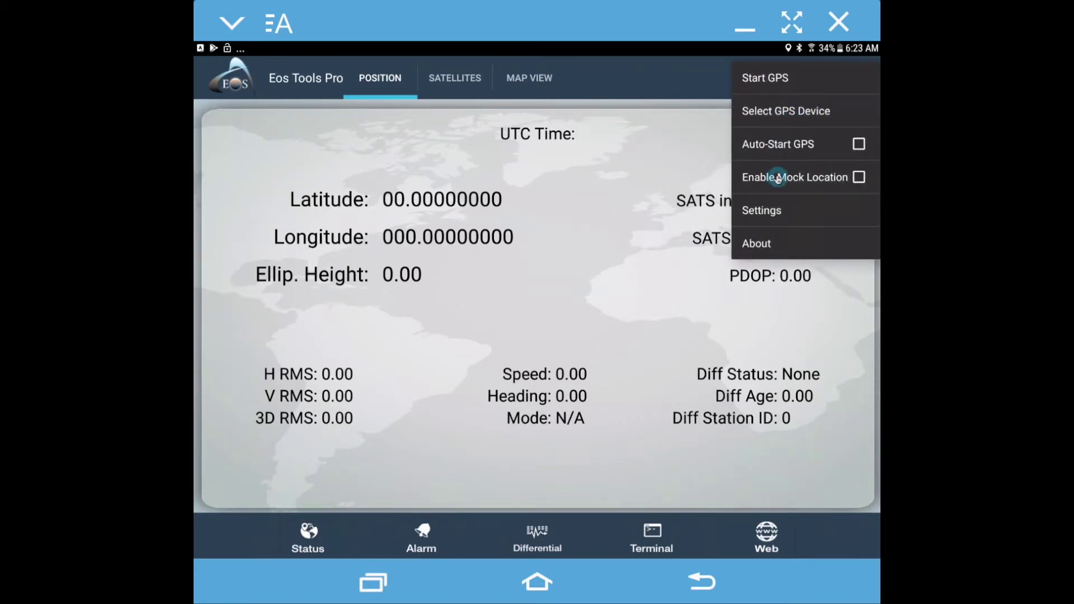
click(860, 178)
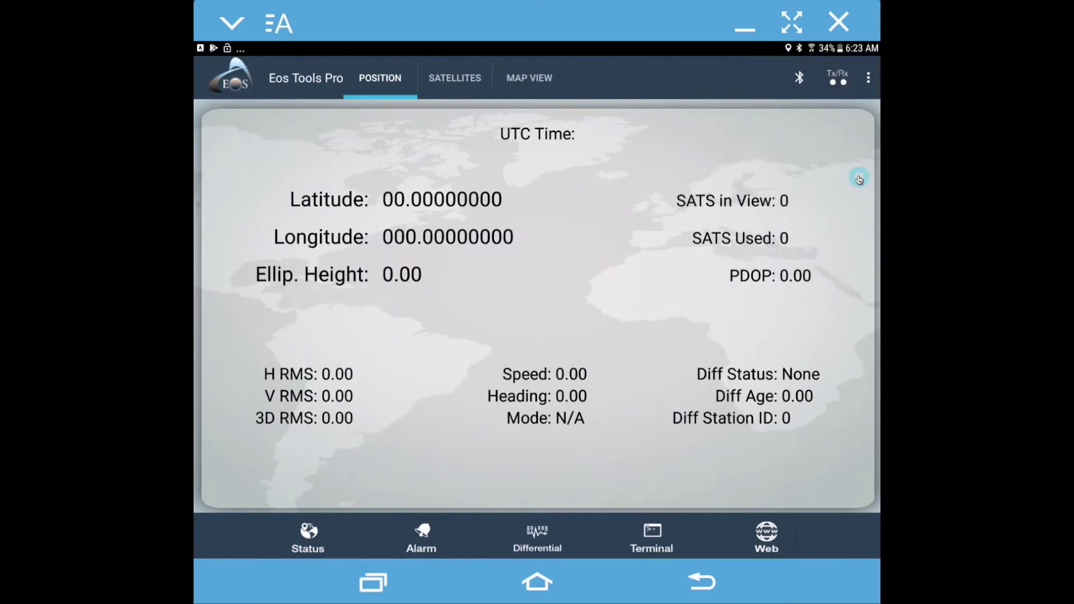
click(868, 80)
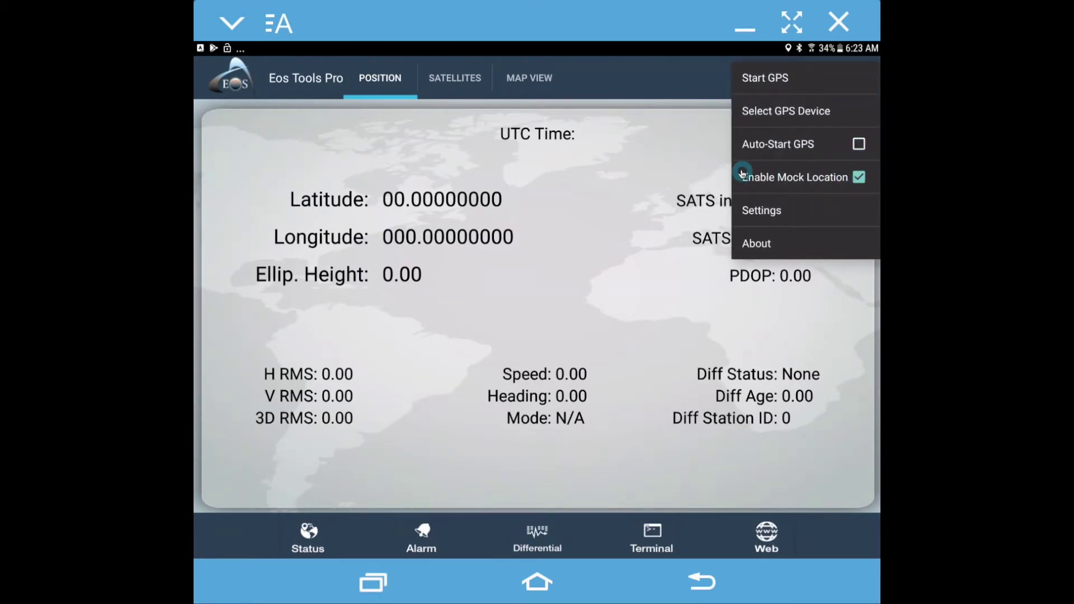
click(774, 112)
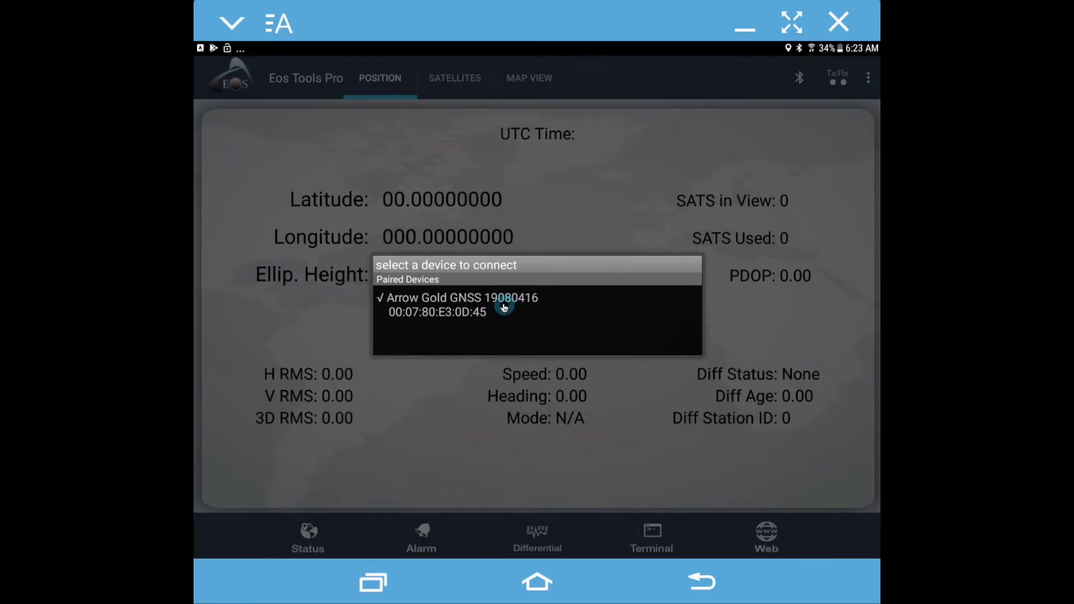
Connect to Arrow Gold GNSS 19080416 and start GPS to get a live DGPS fix.
click(437, 305)
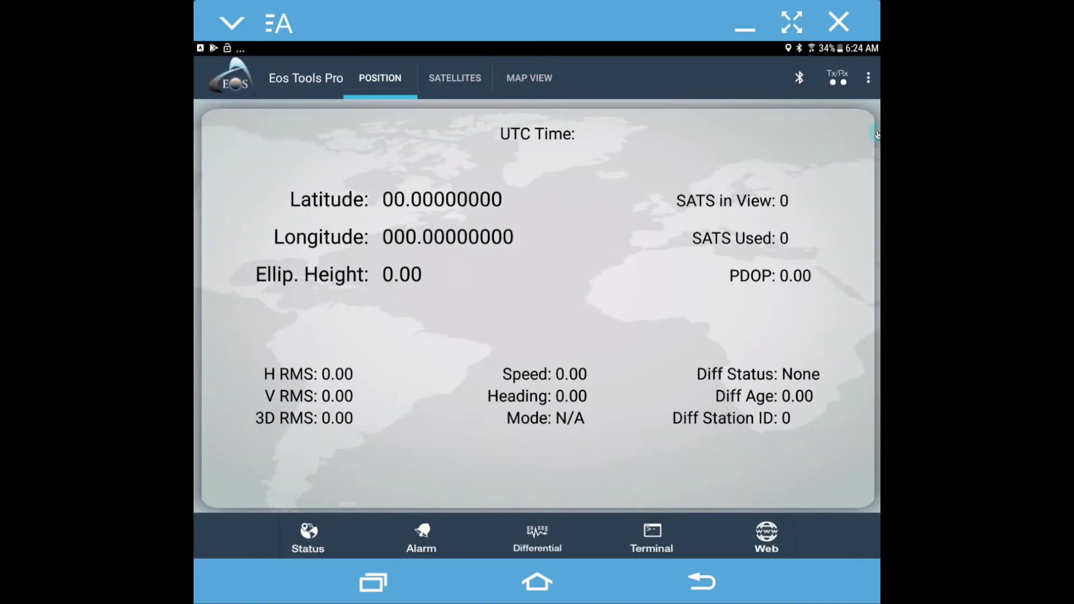
click(866, 77)
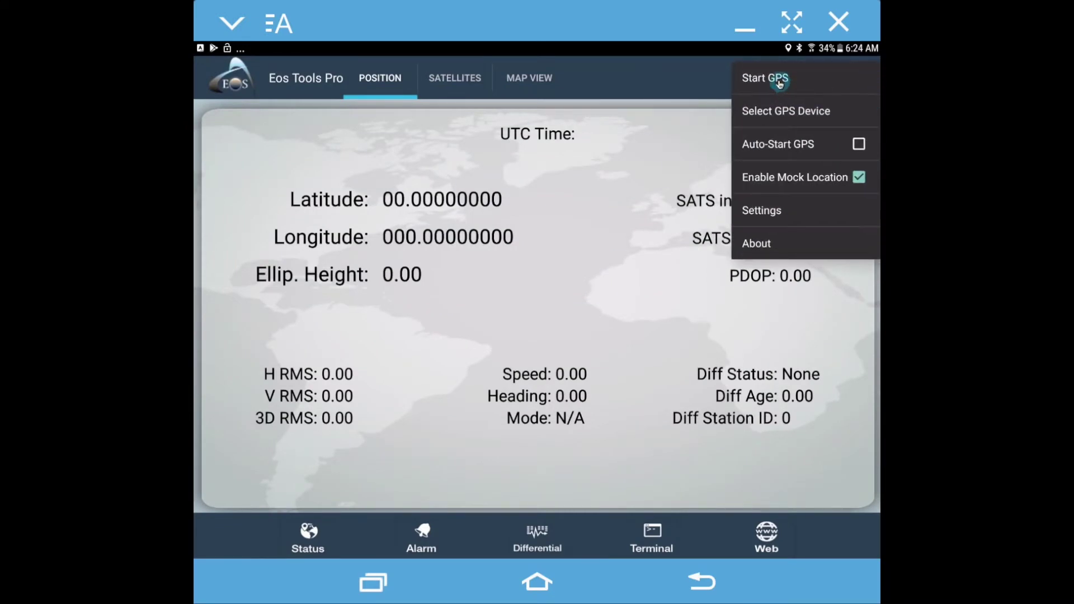
click(758, 78)
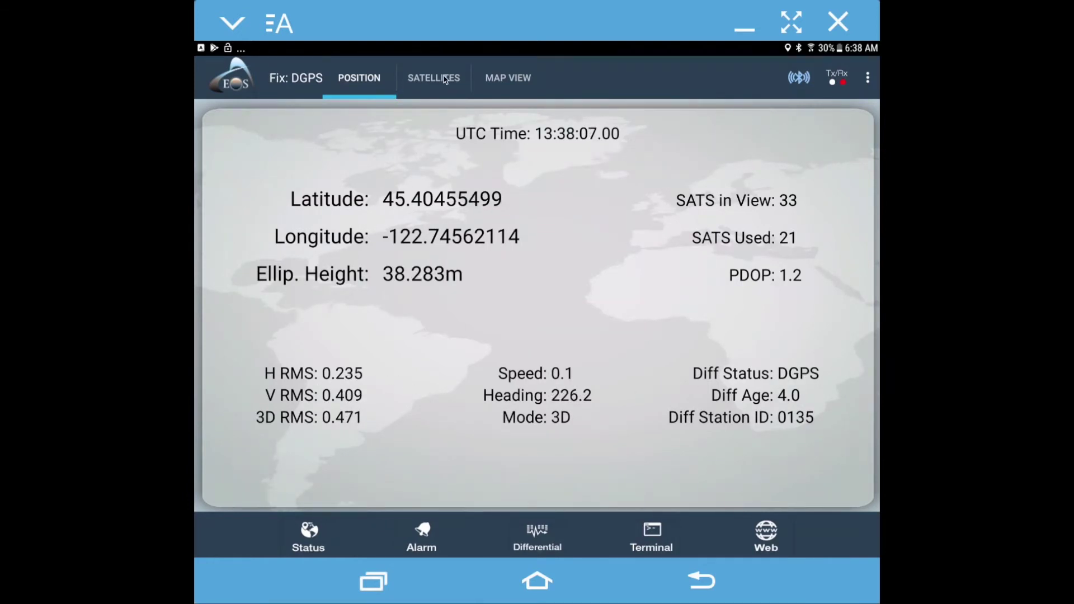
Review tracked satellites including SBAS signals, then show the position on the map.
click(435, 79)
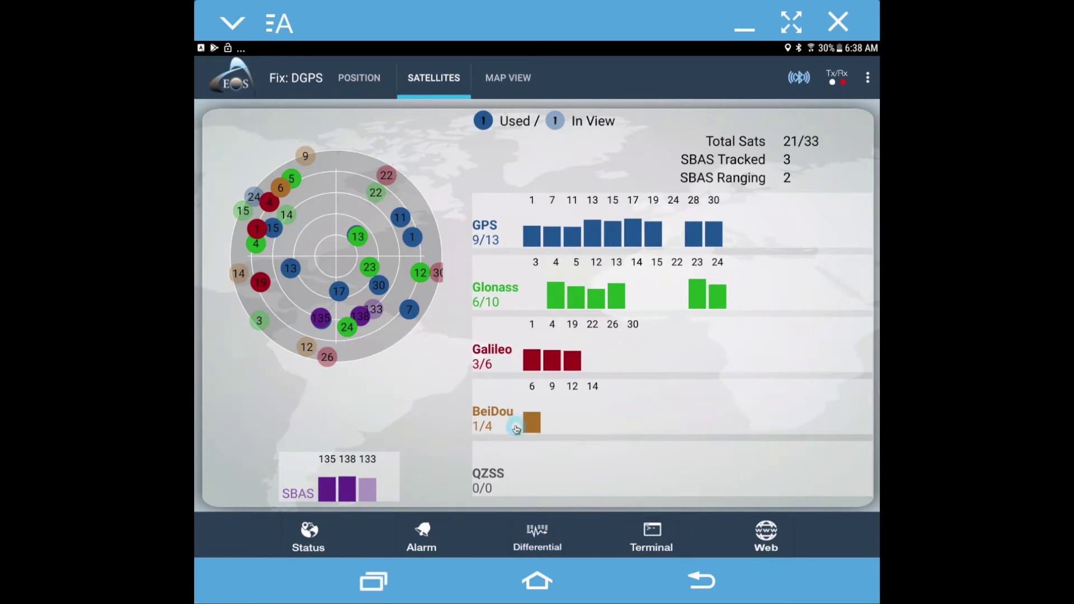
click(337, 491)
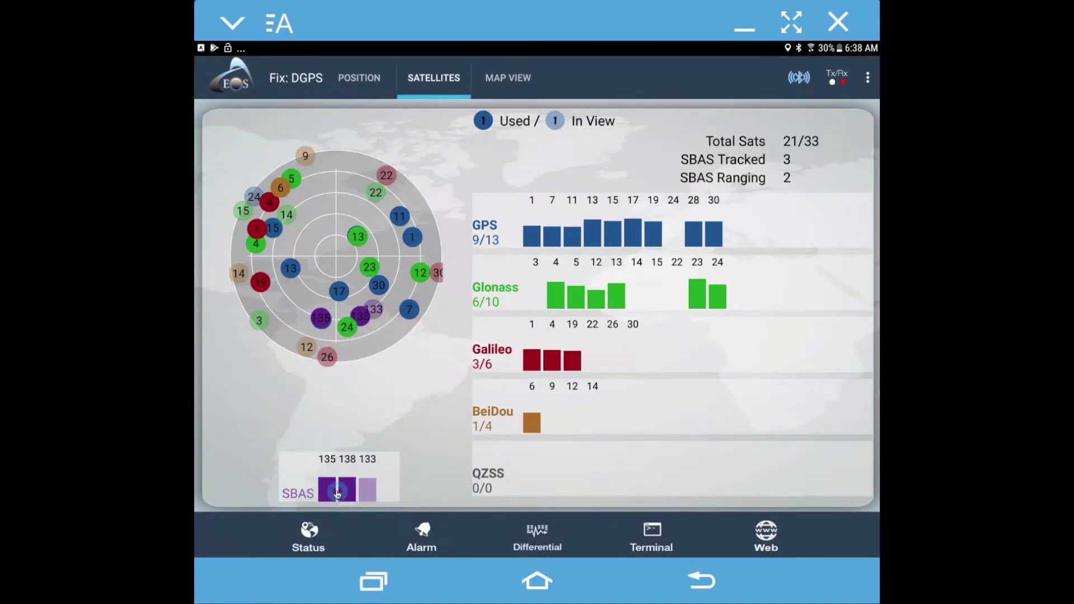
click(506, 79)
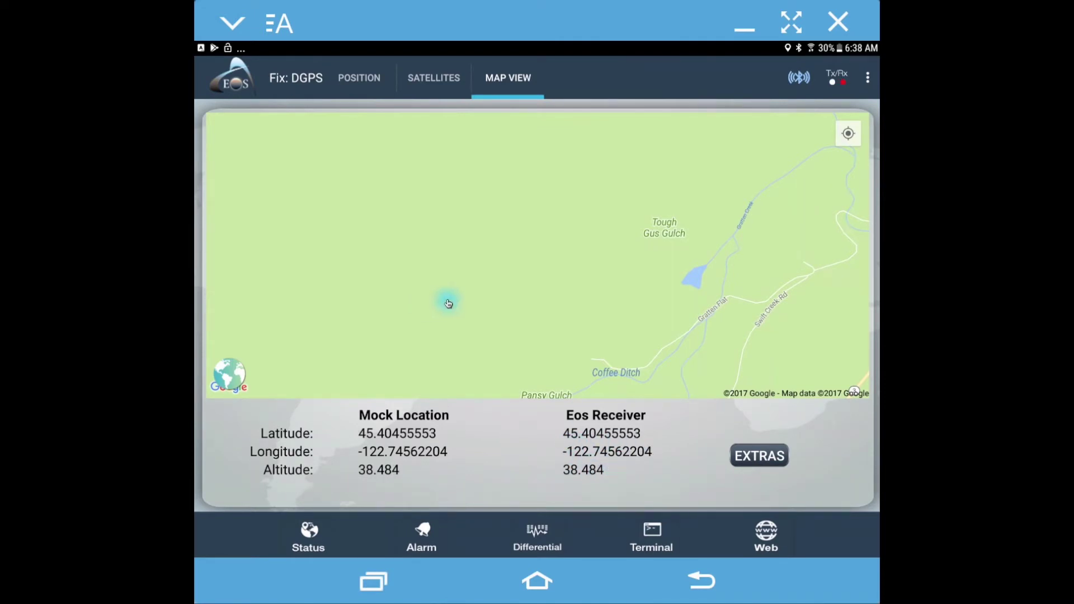
drag(448, 303, 683, 266)
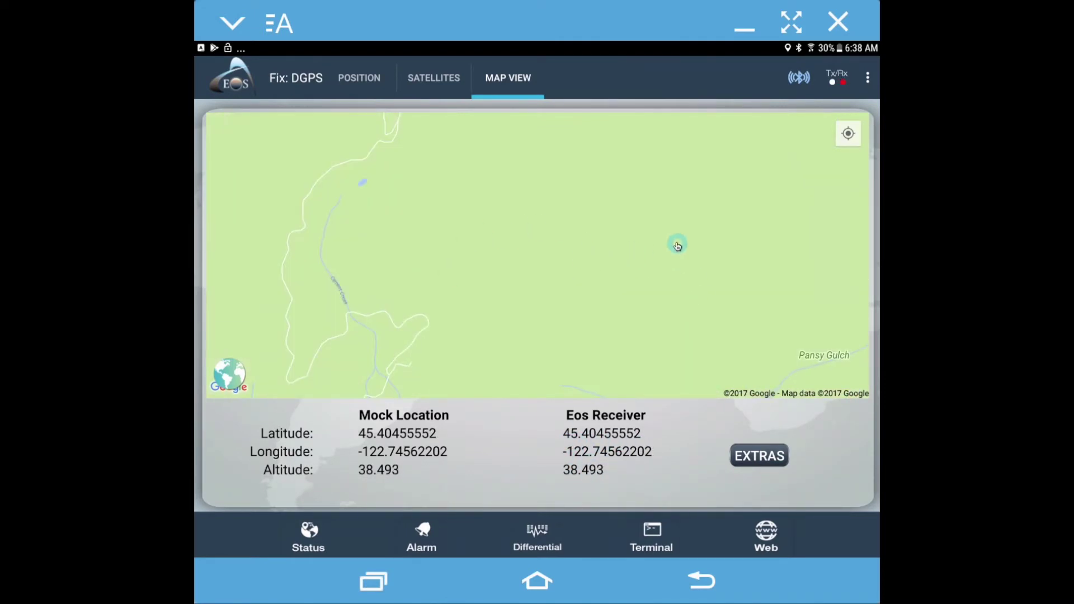
Re-center the map on the receiver, return to Position, and open the app Settings page.
click(849, 134)
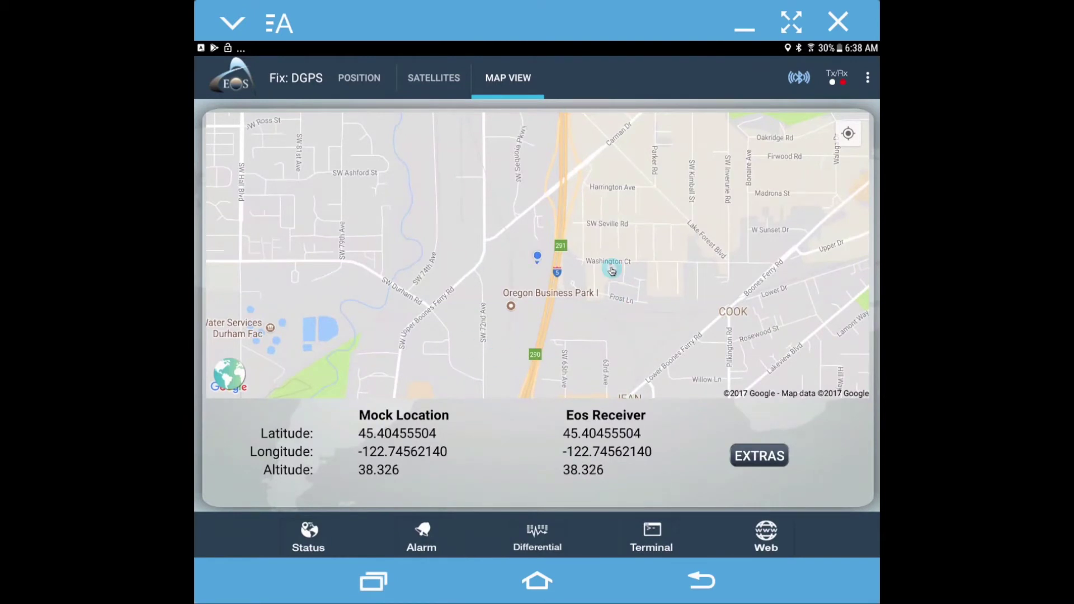
click(358, 81)
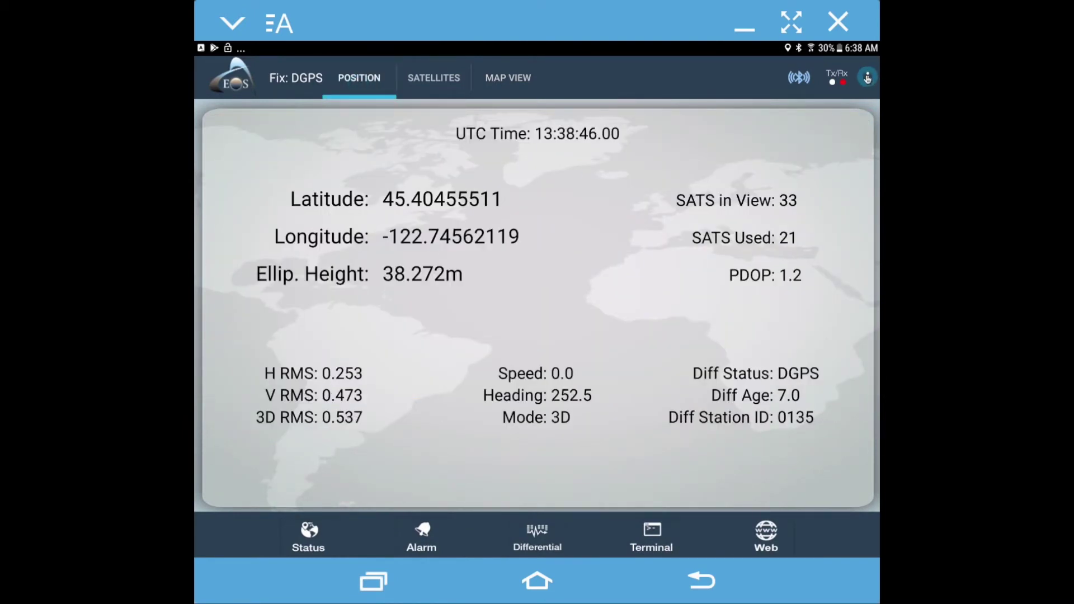
click(868, 83)
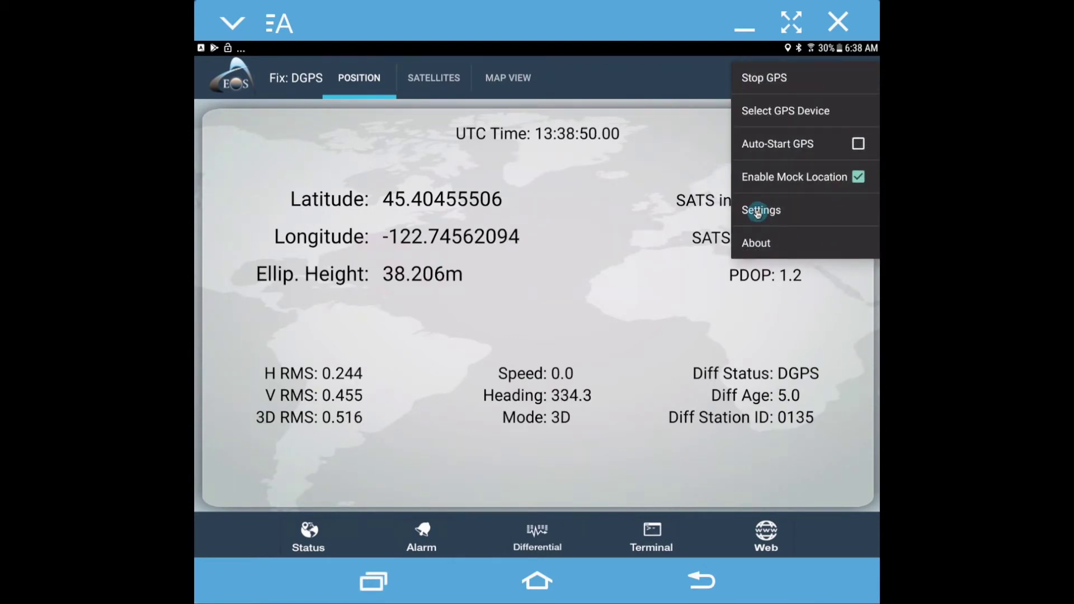
click(758, 216)
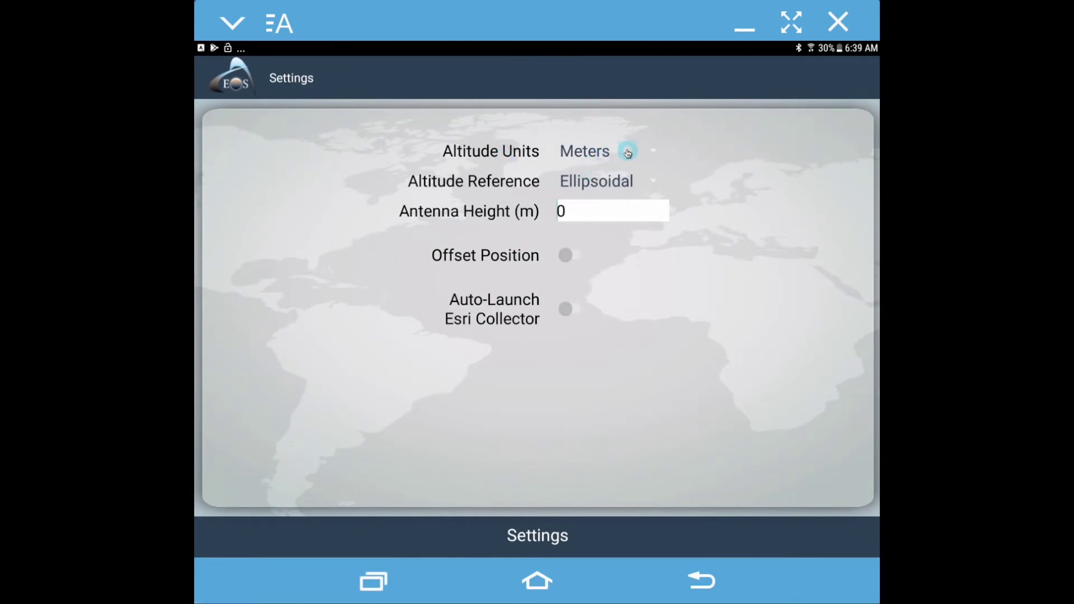
Keep altitude units in Meters and the Ellipsoidal reference, then return to the Position readout.
click(650, 155)
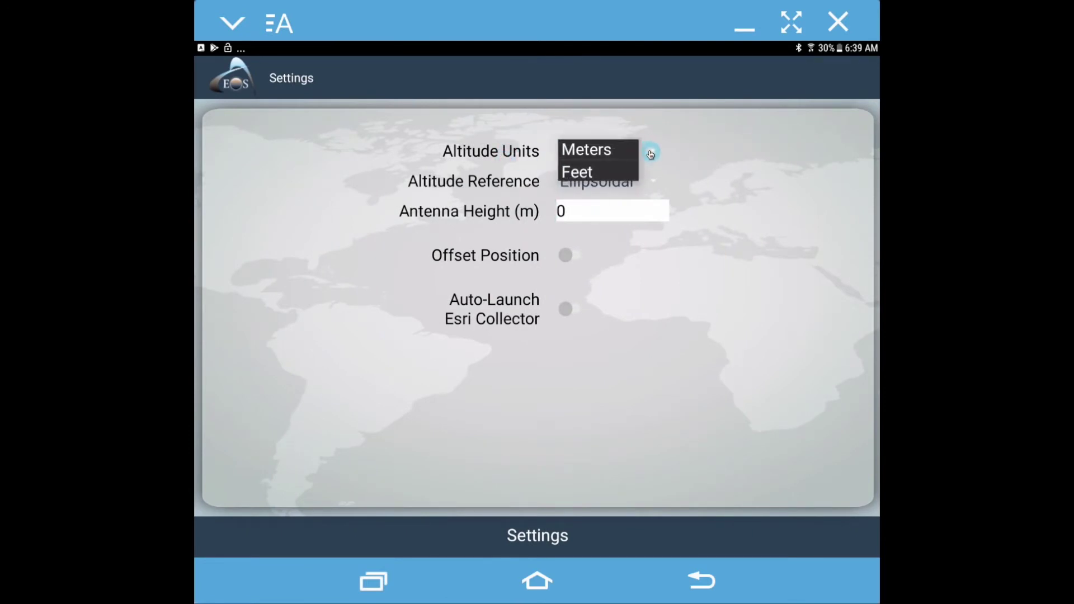
click(601, 159)
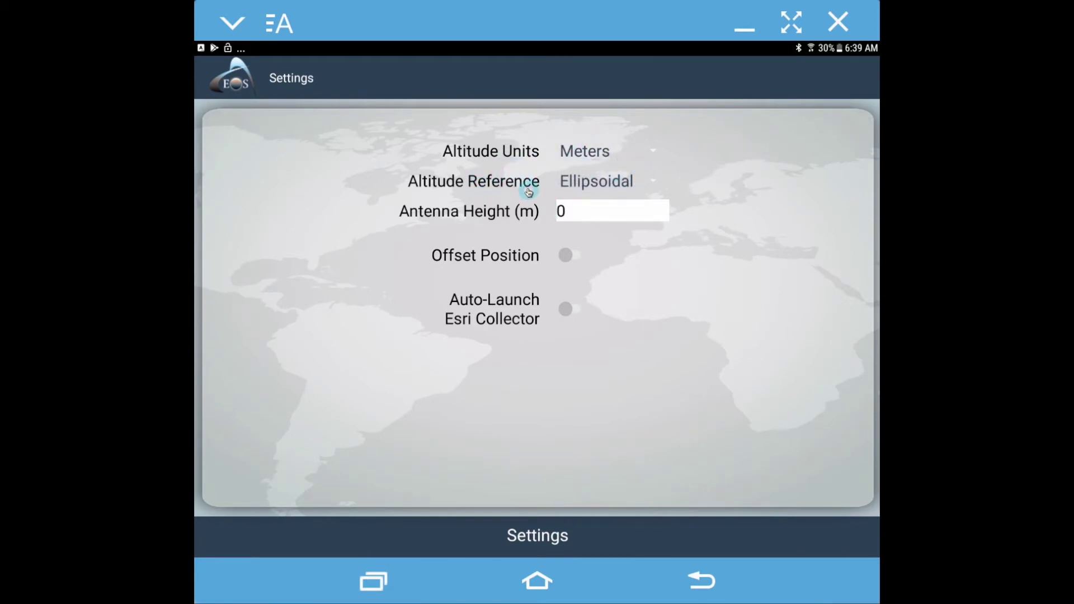
click(655, 182)
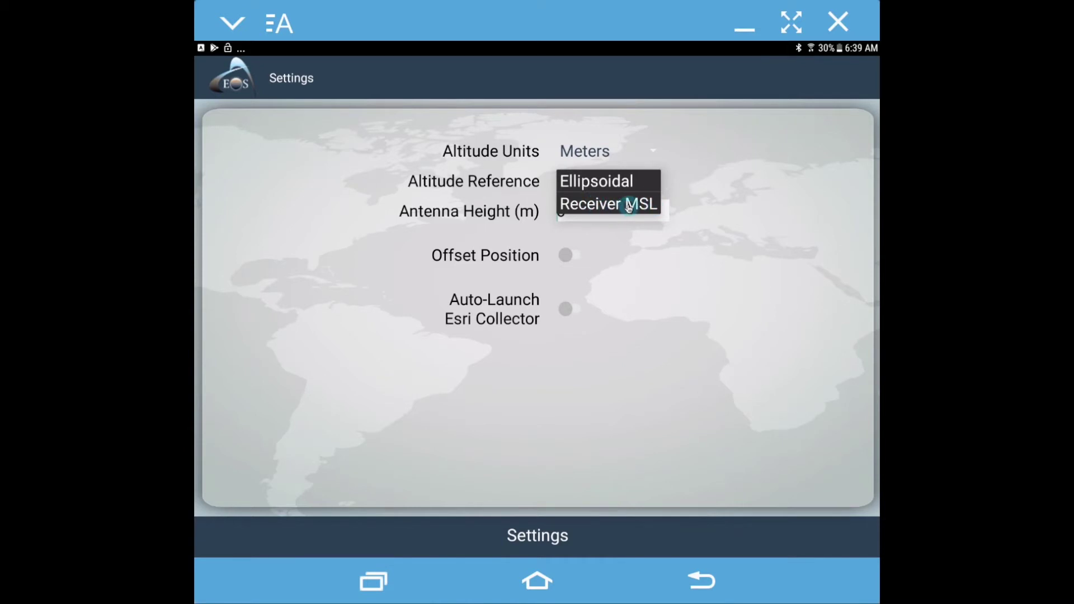
click(605, 183)
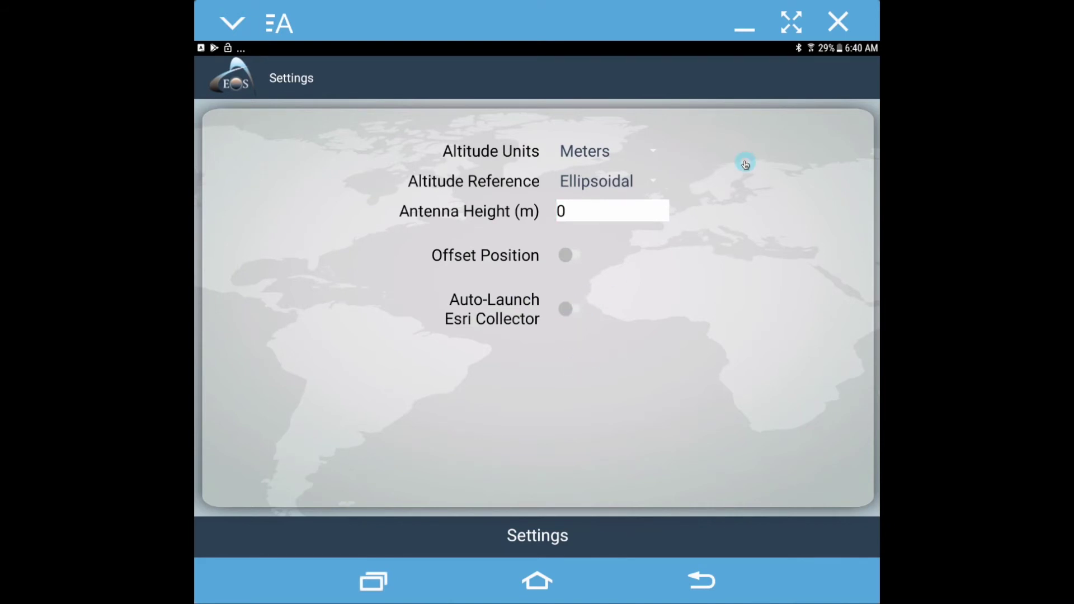
click(703, 579)
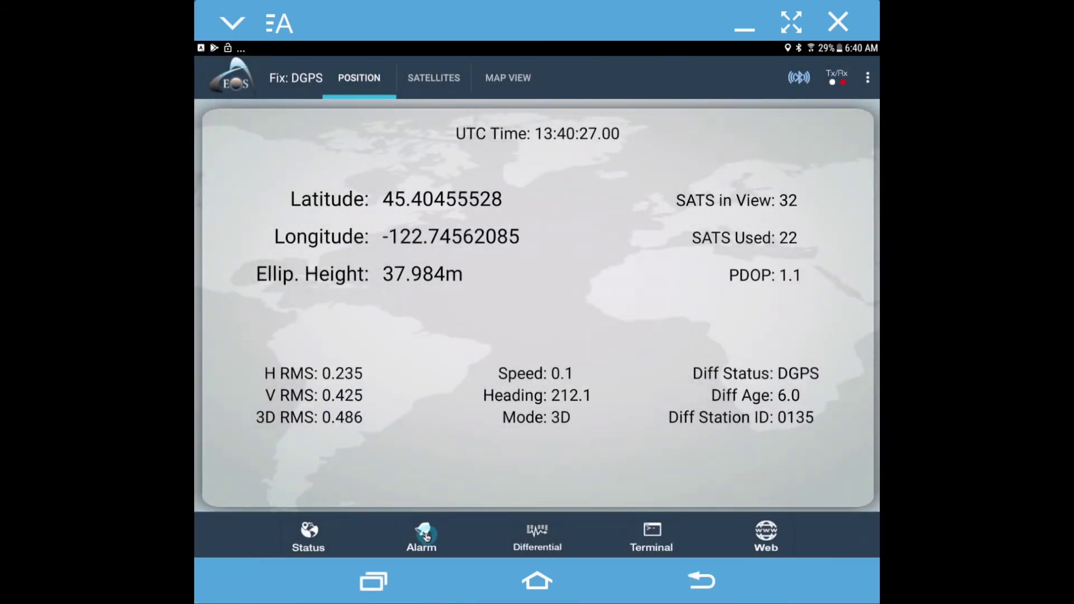
Apply the RTK alarm defaults: RTK Fixed, H RMS 3 cm, 3D RMS 5 cm, PDOP 3.
click(427, 537)
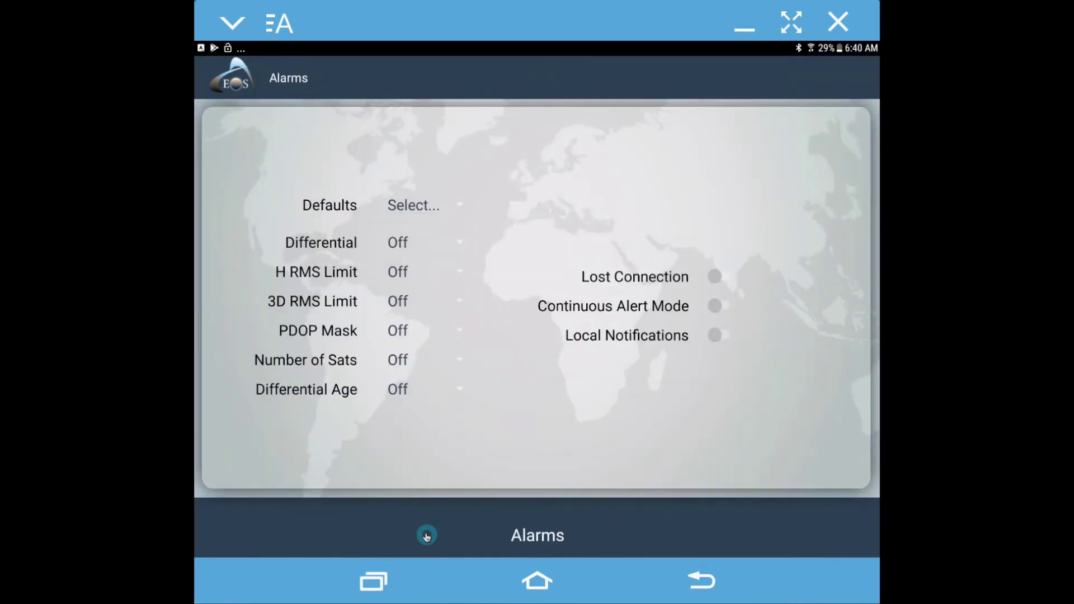
click(459, 206)
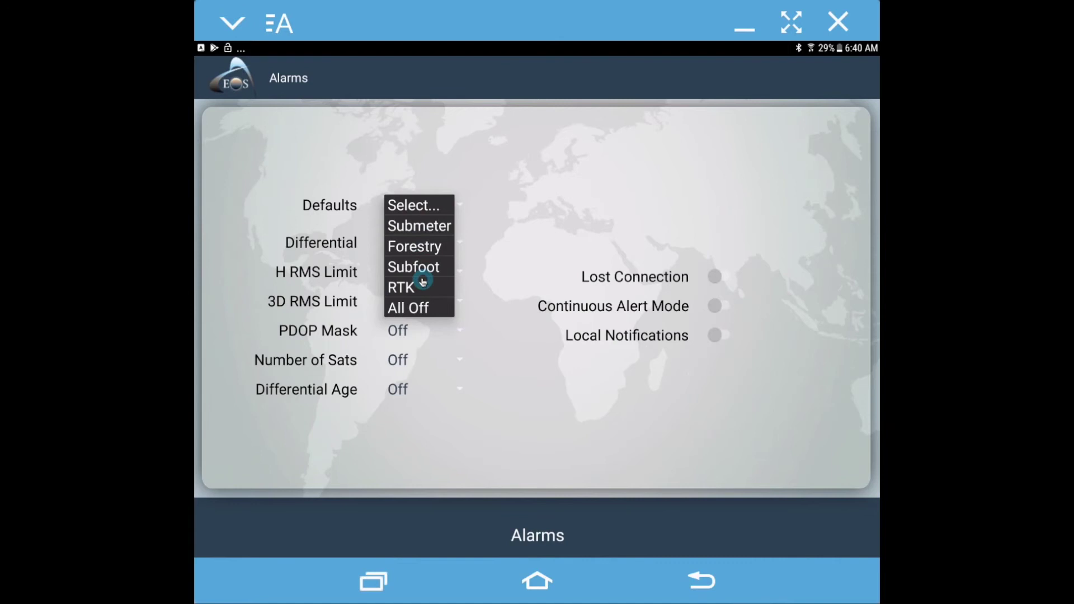
click(408, 288)
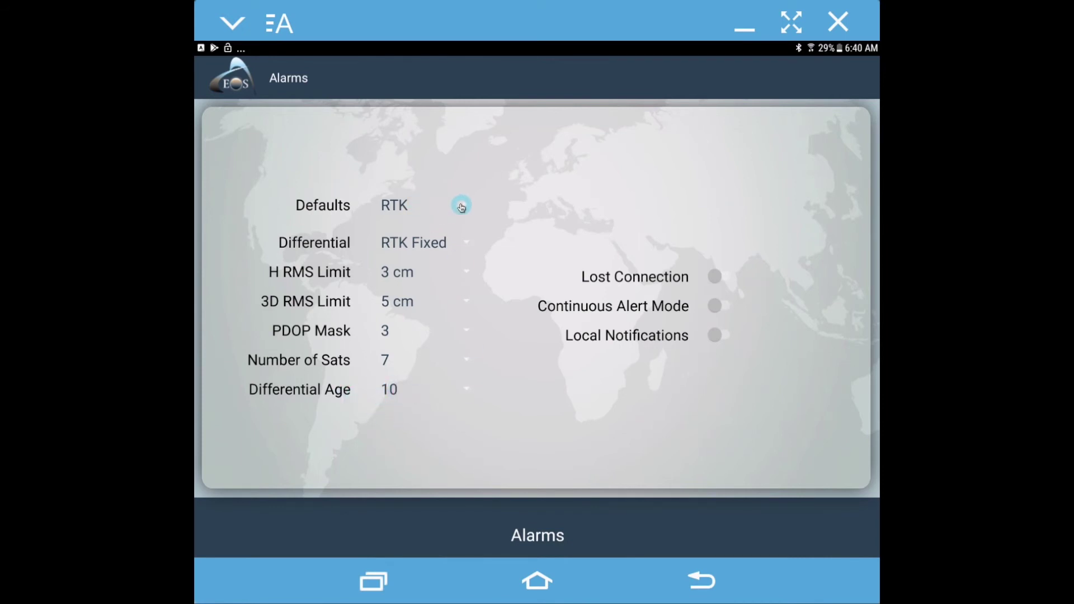
Switch alarm defaults to All Off and set the Differential Age limit to 3.
click(466, 208)
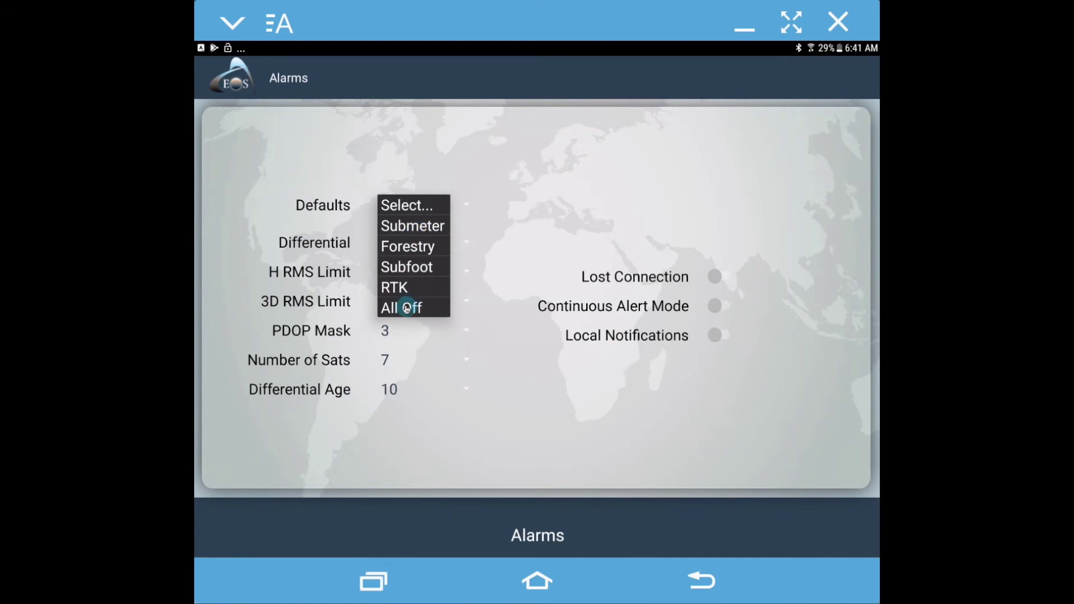
click(411, 305)
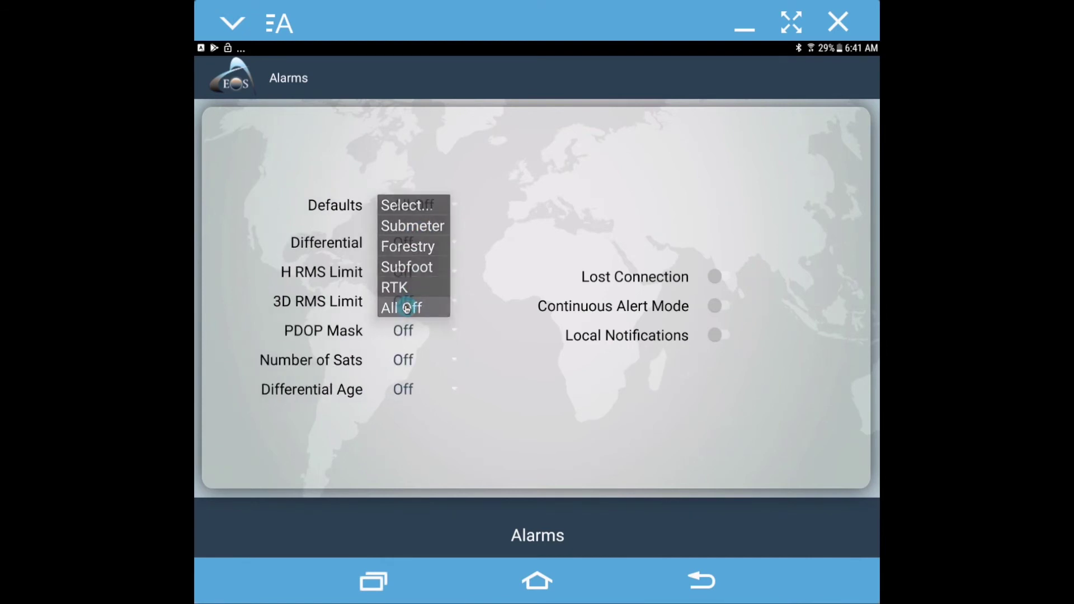
click(456, 391)
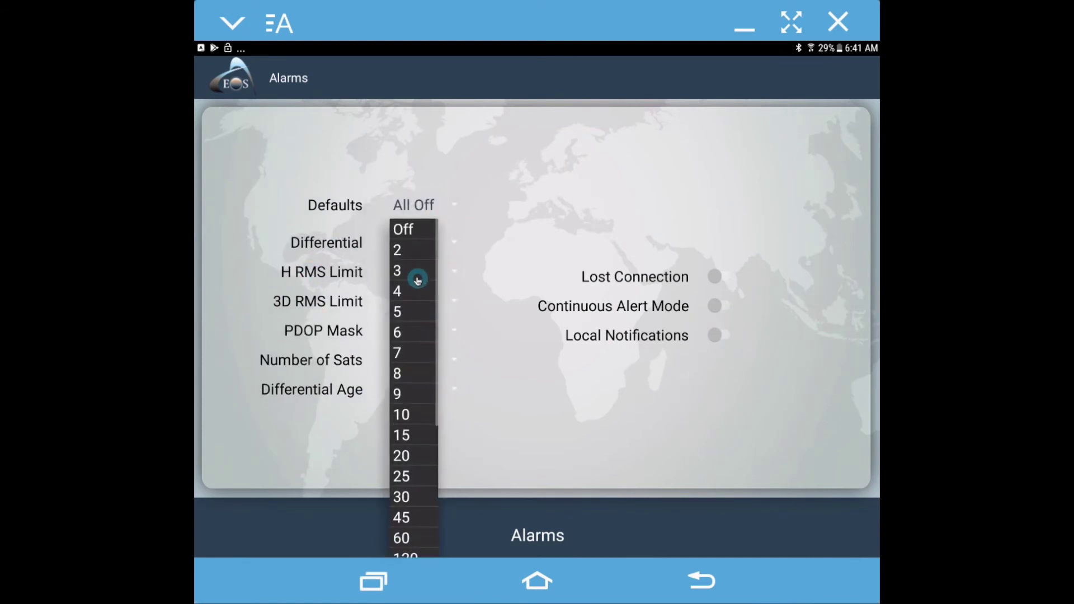
click(410, 274)
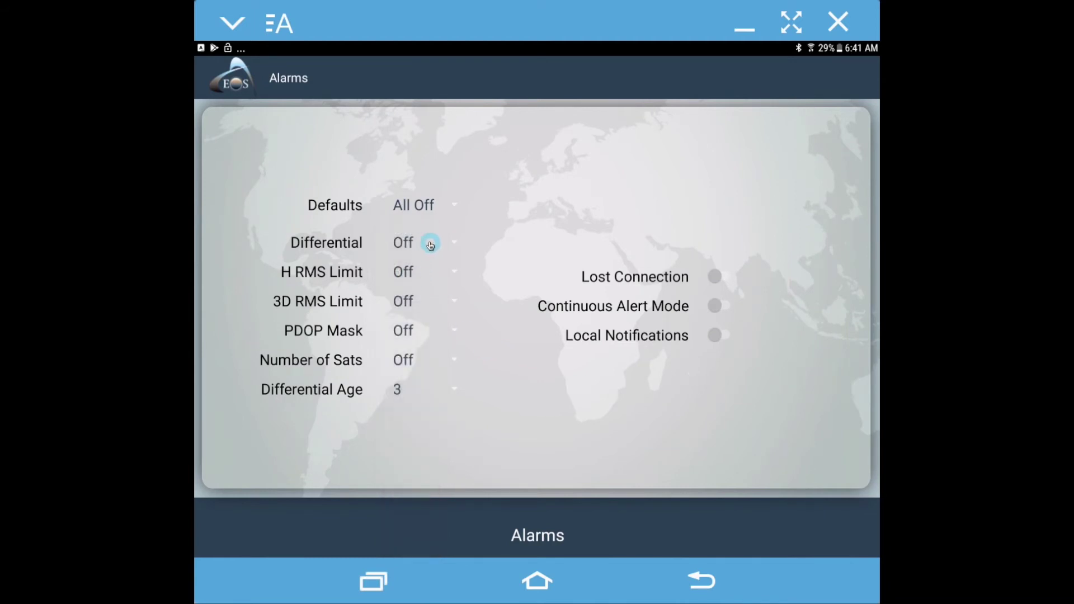
Try an H RMS Limit of 2.5 cm, then revert it to Off, keeping Differential Age at 3.
click(452, 272)
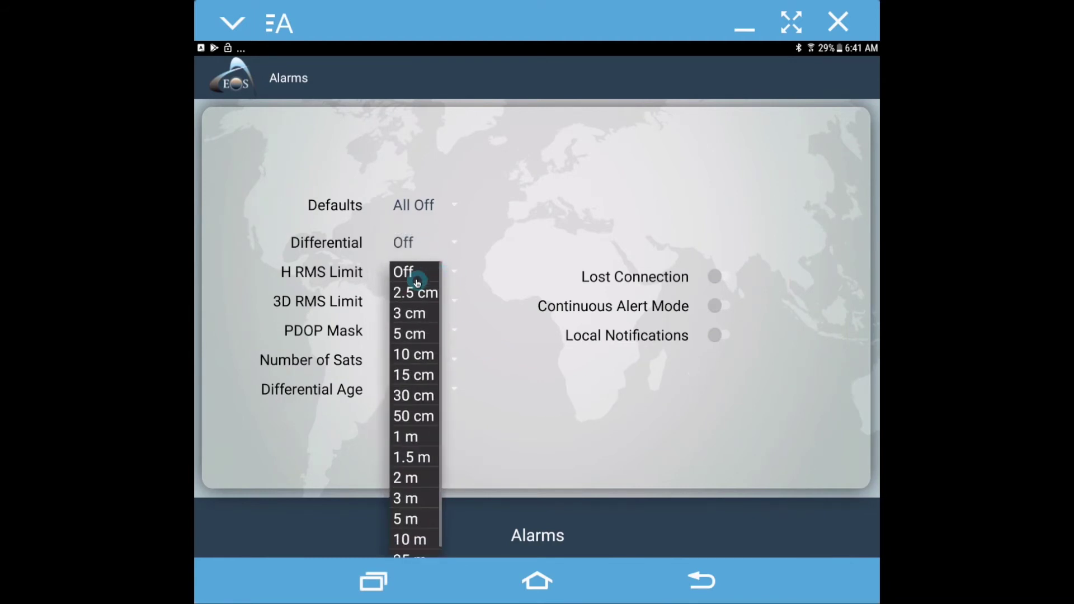
click(409, 295)
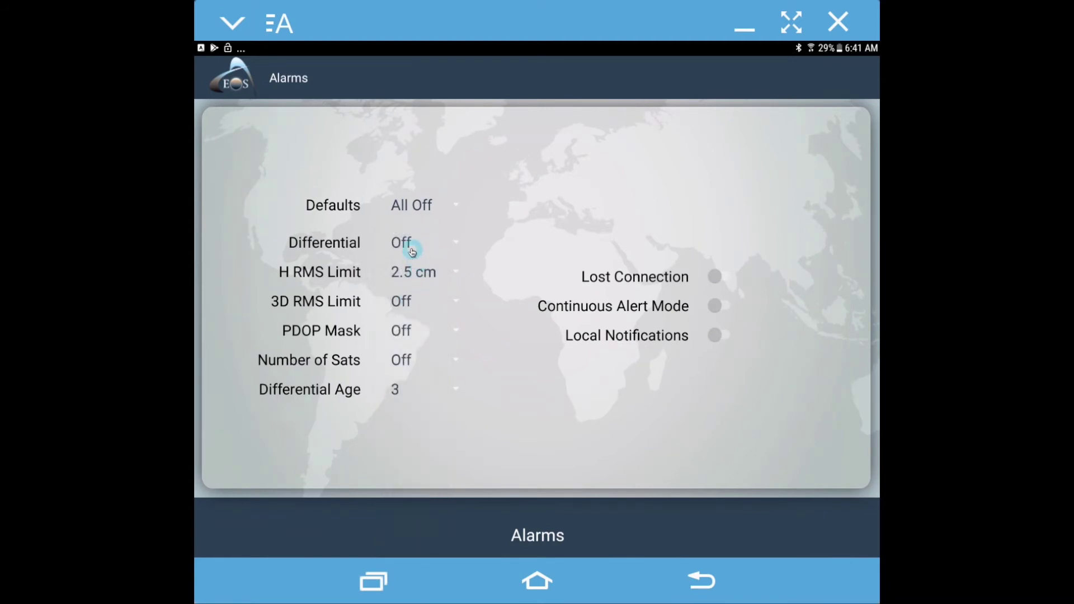
click(455, 207)
click(496, 308)
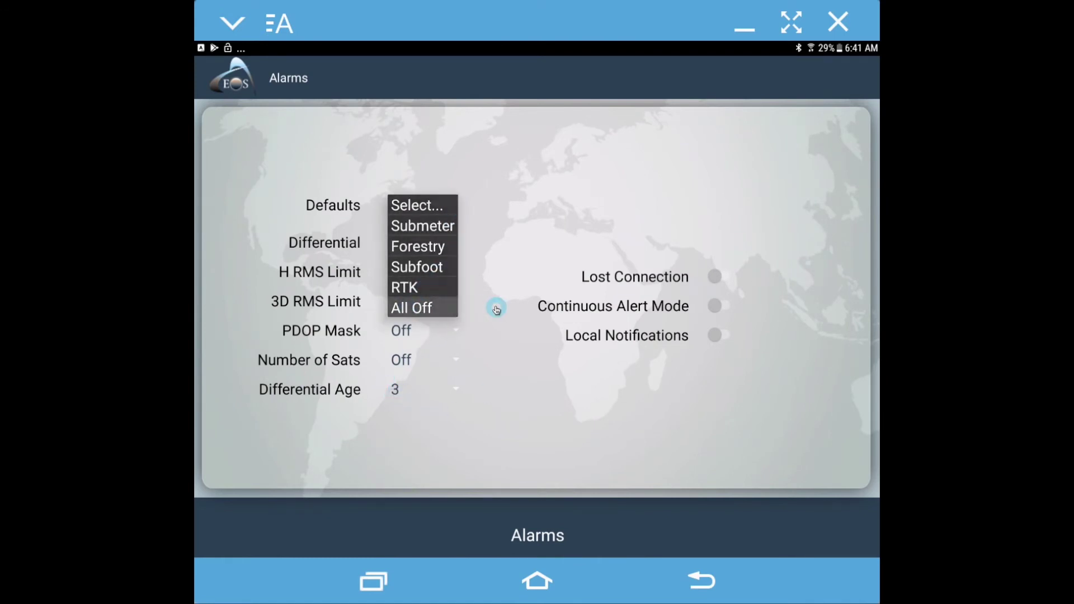
click(456, 272)
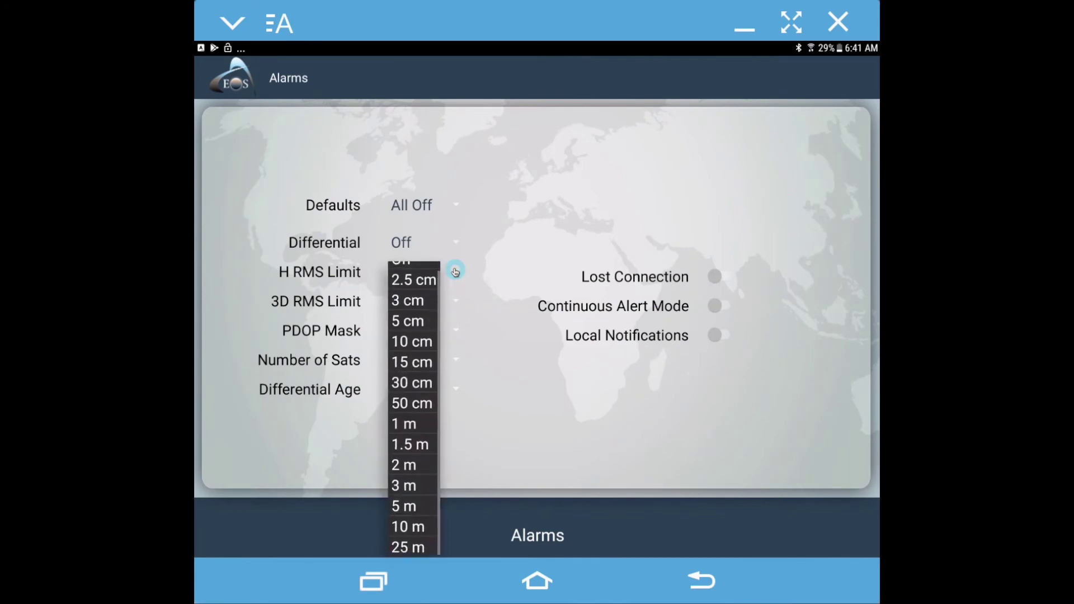
click(446, 305)
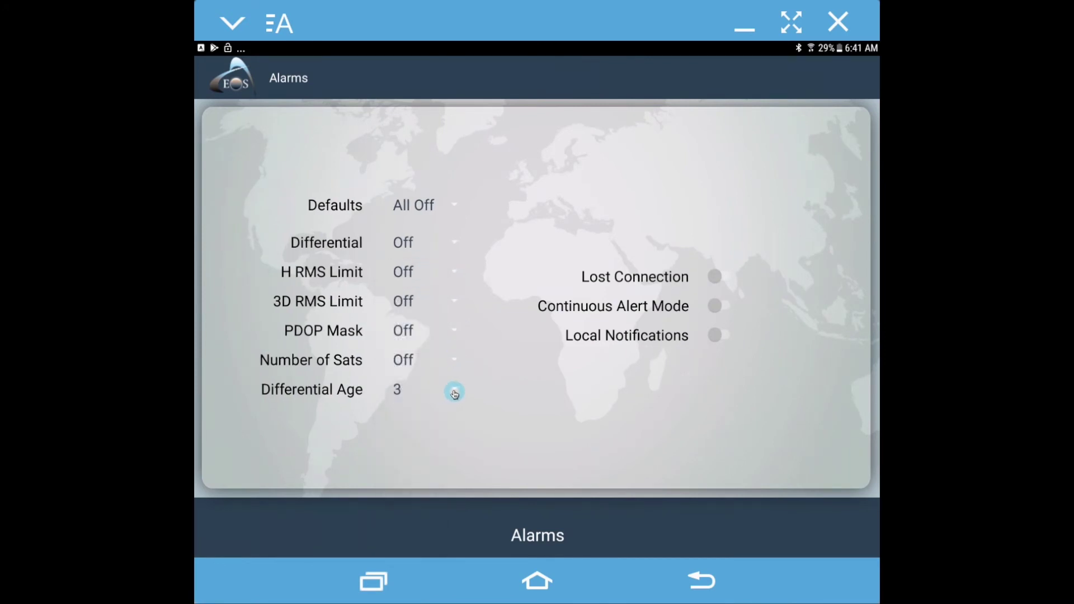
click(455, 394)
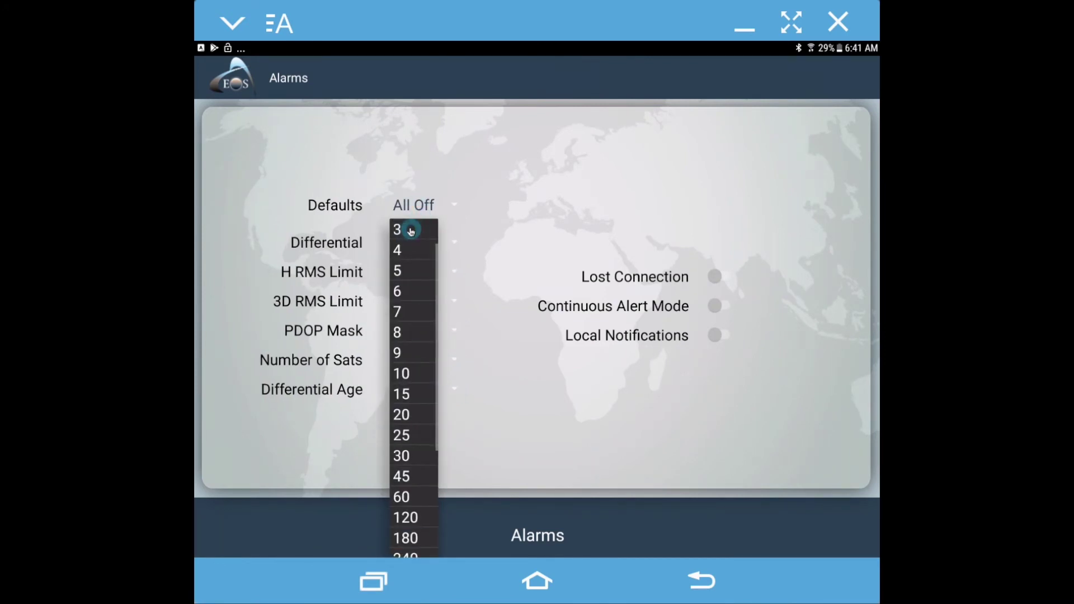
click(412, 231)
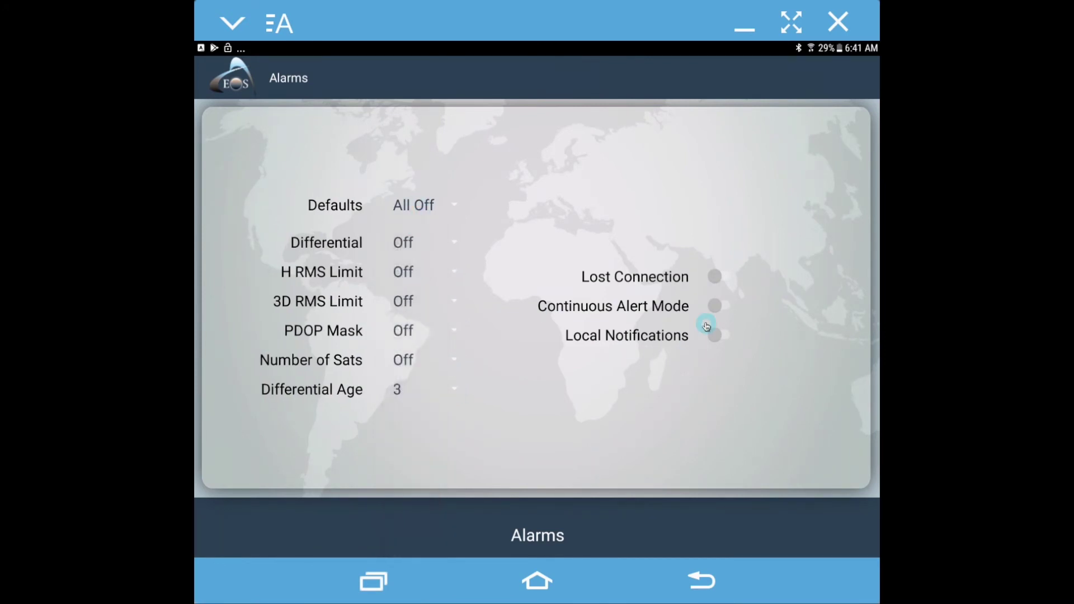
Toggle the Lost Connection alarm and go back to the Position readout.
click(718, 279)
click(546, 588)
click(710, 585)
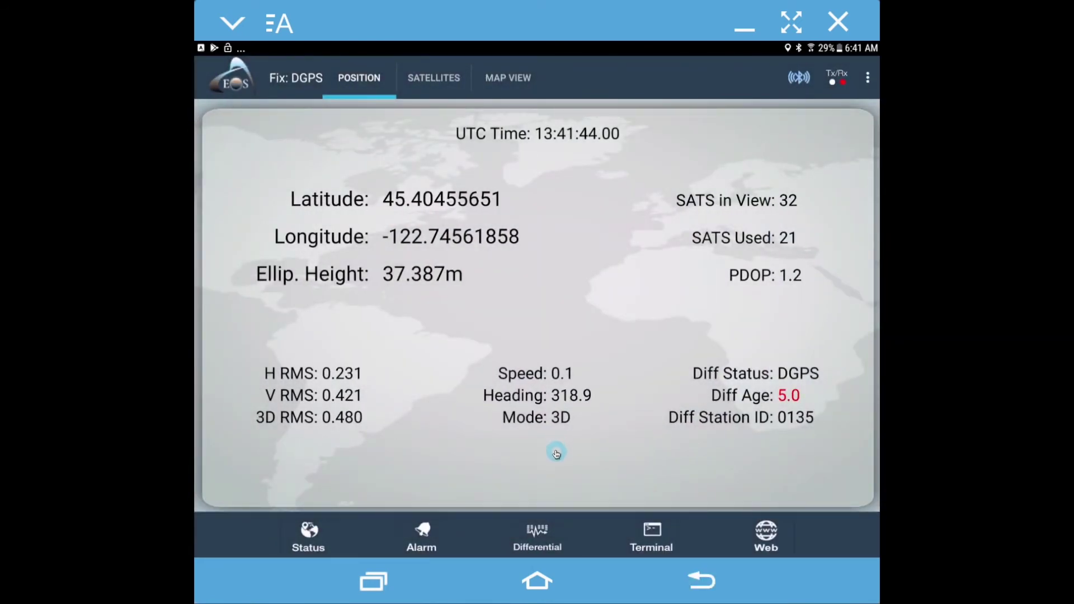
Set the Differential Age alarm to Off and return to the Position readout.
click(421, 536)
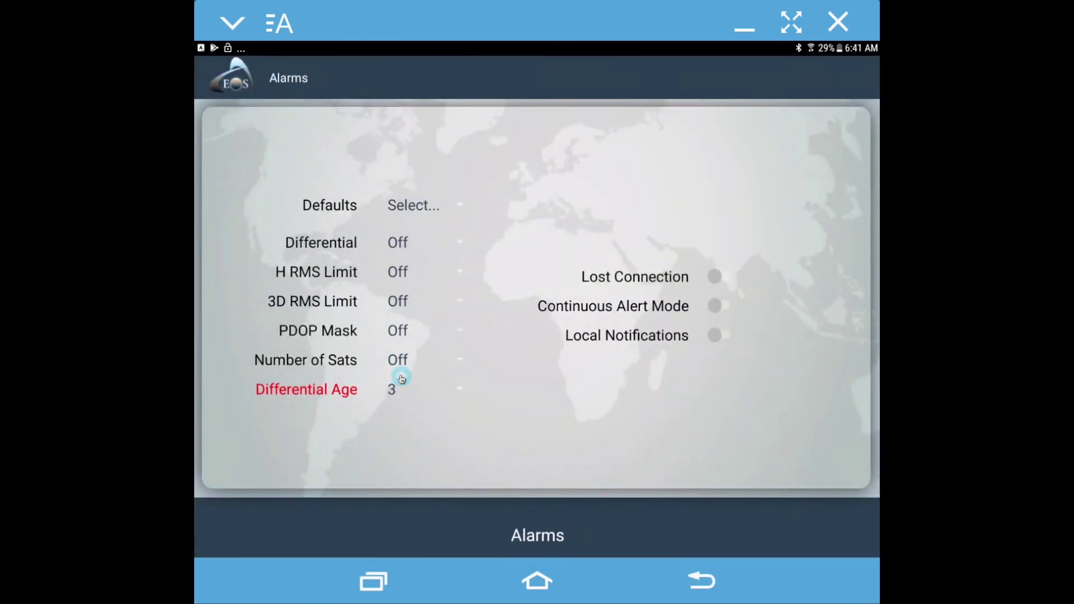
click(457, 392)
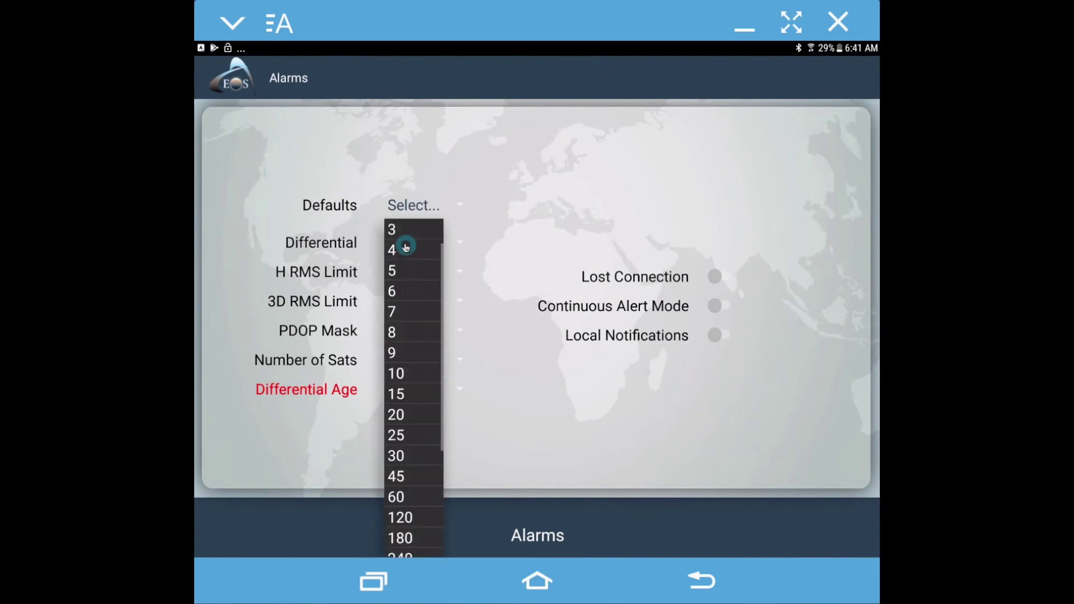
scroll(442, 246, up, 2)
click(444, 225)
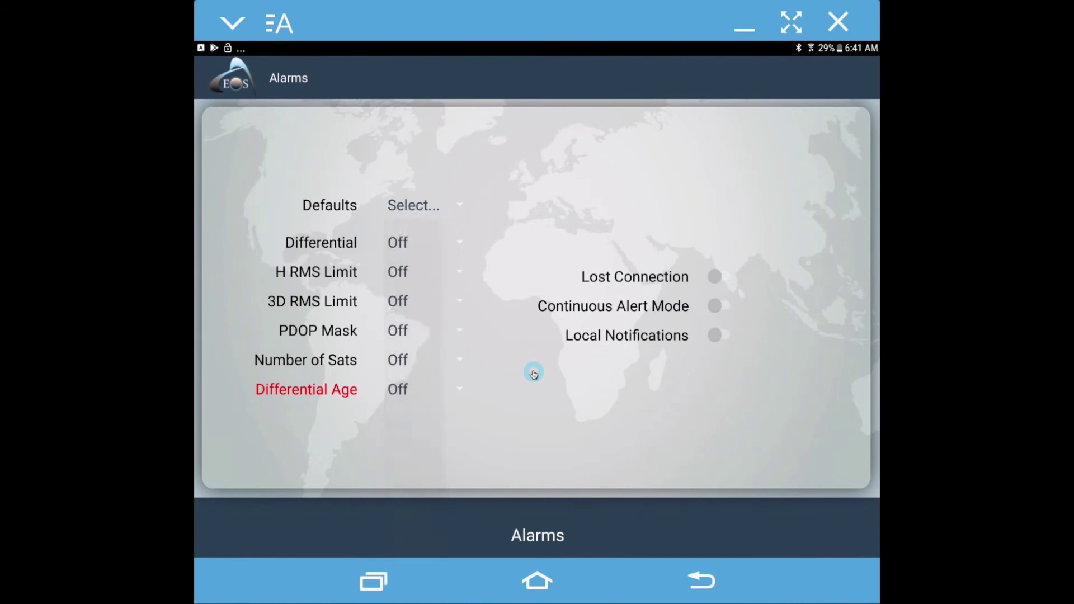
click(709, 583)
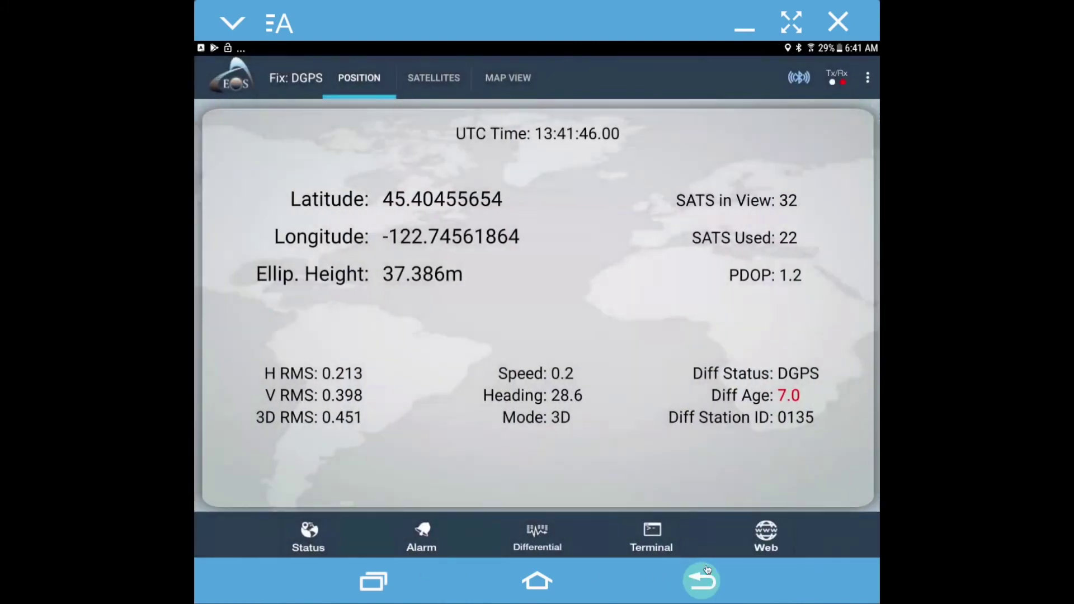
Start streaming NTRIP corrections from mountpoint SWWAVRSRTCM3 and return to the Position readout.
click(535, 532)
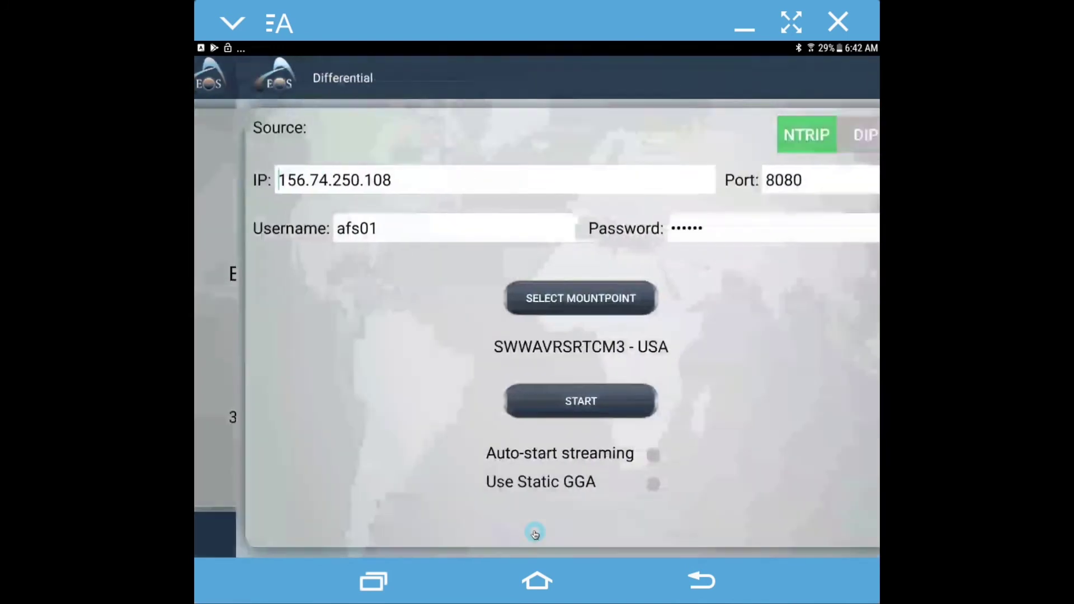
click(765, 356)
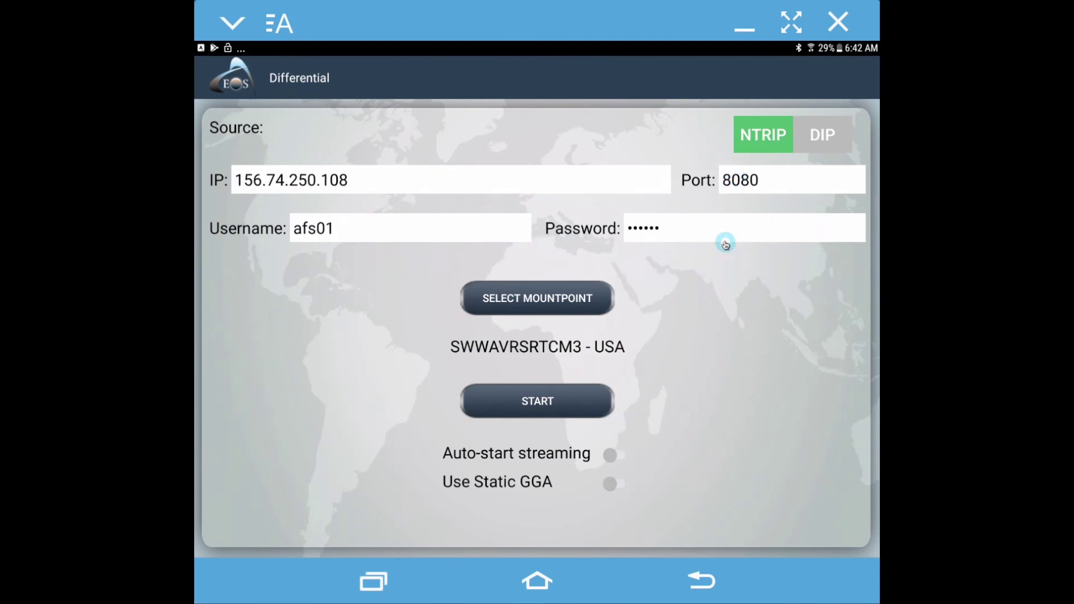
click(518, 299)
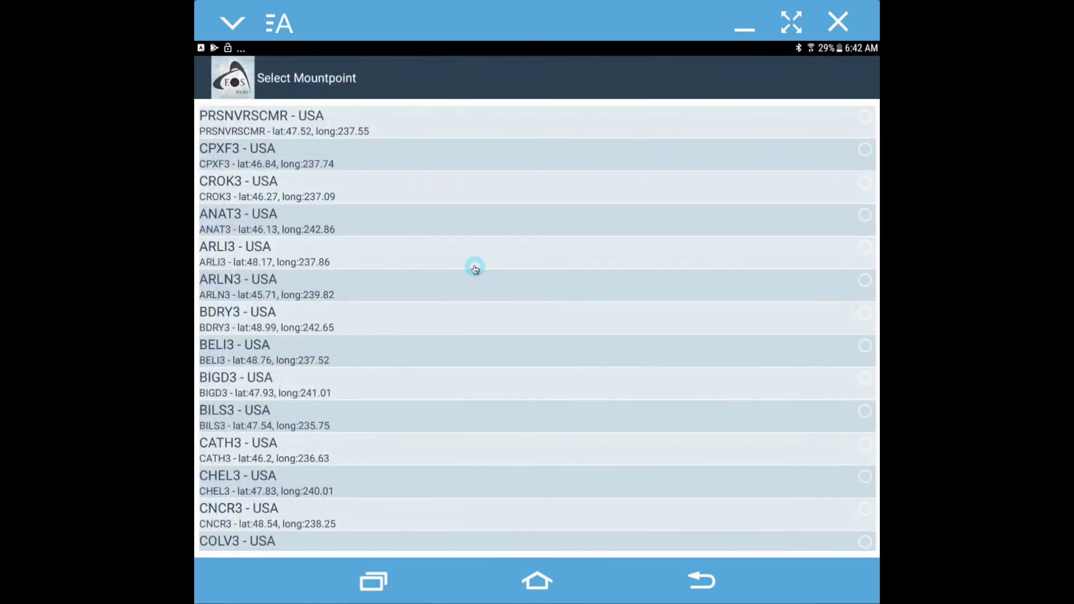
click(700, 592)
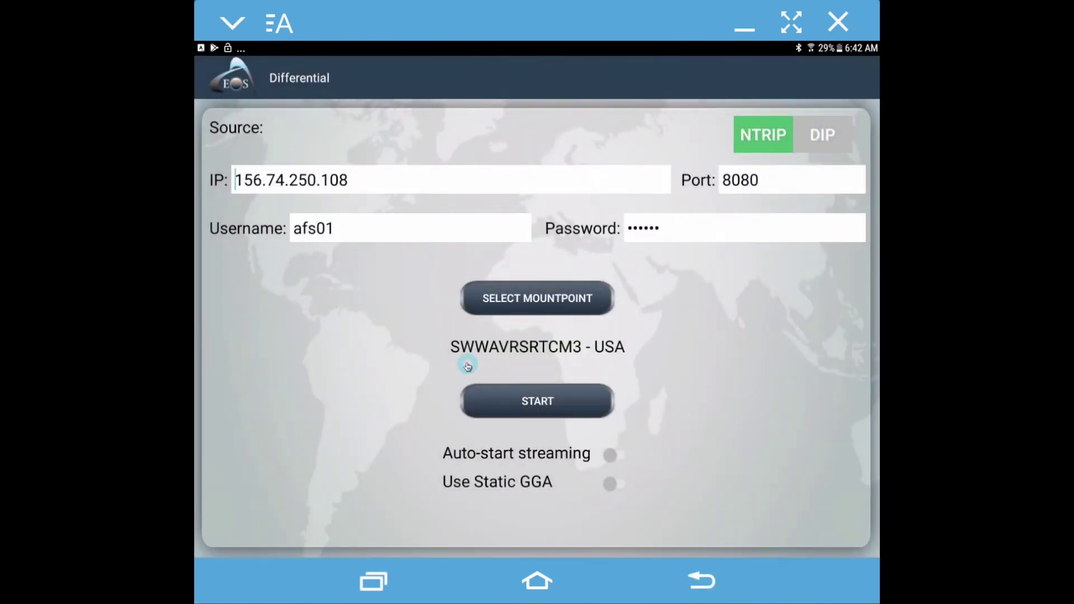
click(540, 405)
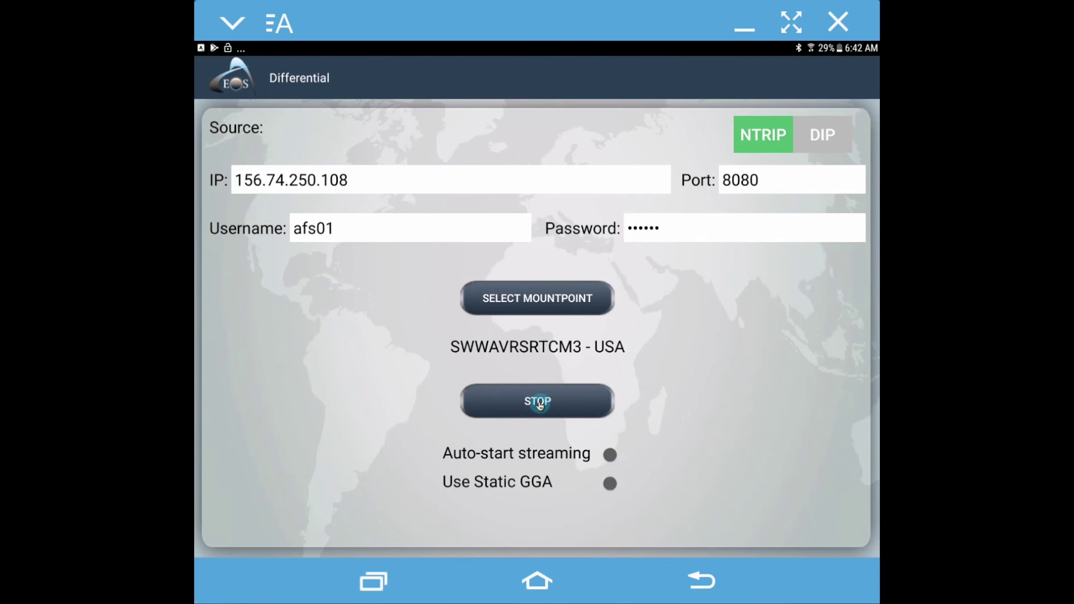
click(704, 580)
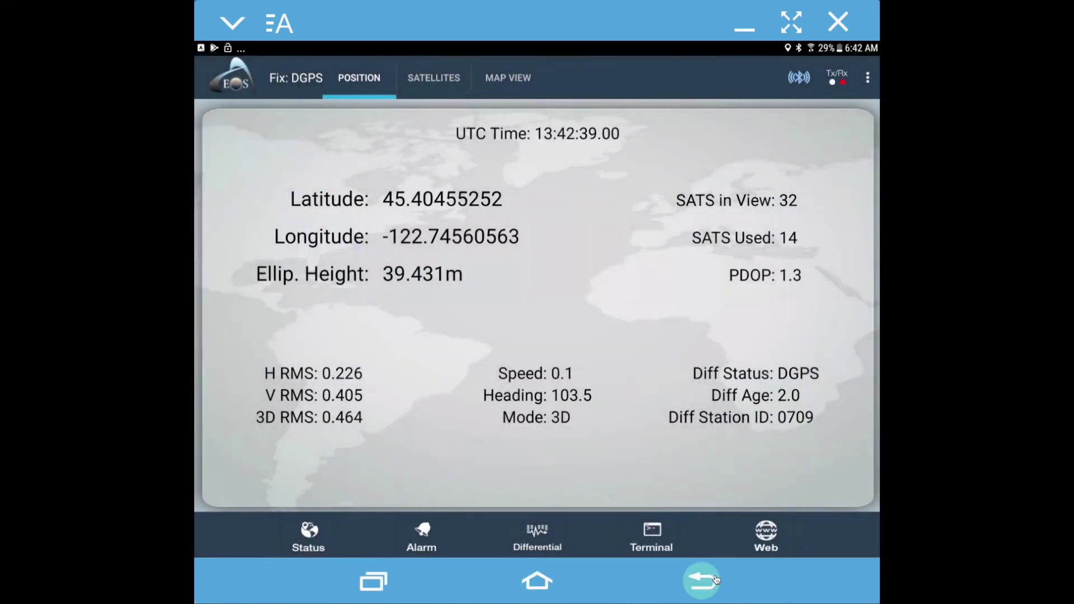
Wait on the Position readout until Diff Status shows Fixed, with H RMS 0.016 and 3D RMS 0.032.
click(833, 84)
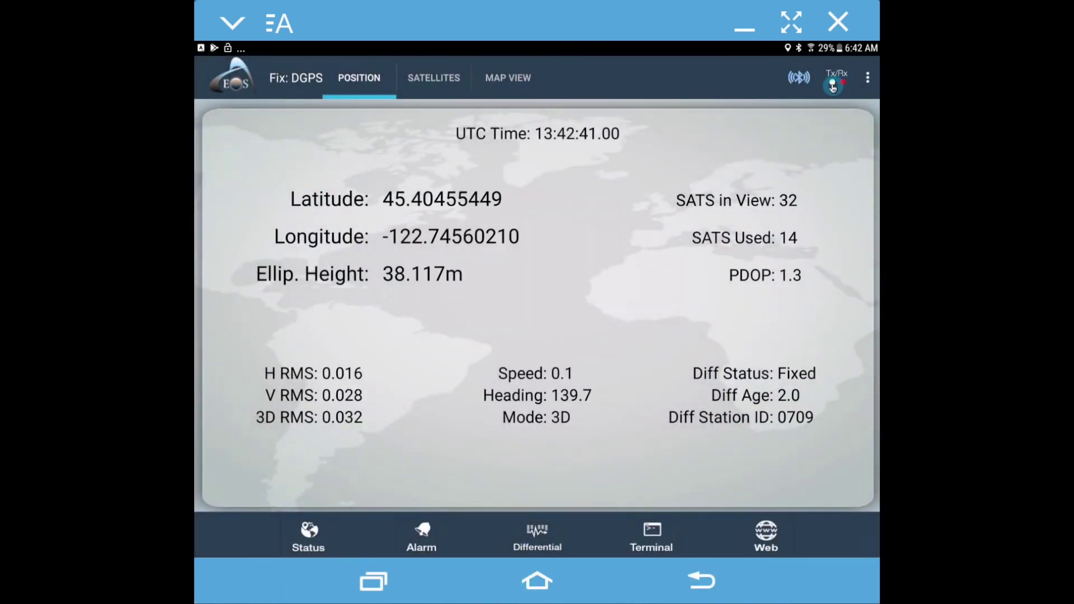